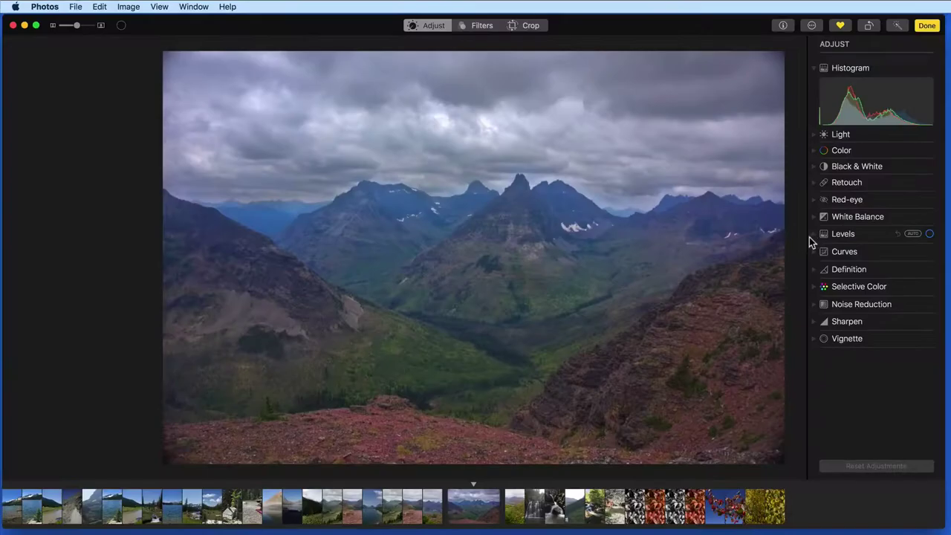
Expand Levels in the Adjust pane to reveal its RGB histogram, briefly peeking at Light and Color
{"action": "left_click", "coordinate": [812, 235]}
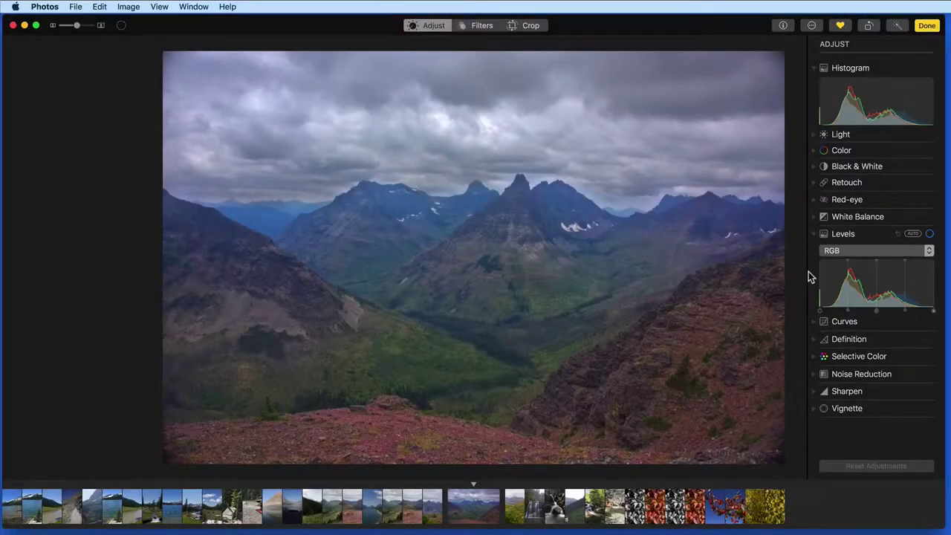
{"action": "left_click", "coordinate": [812, 135]}
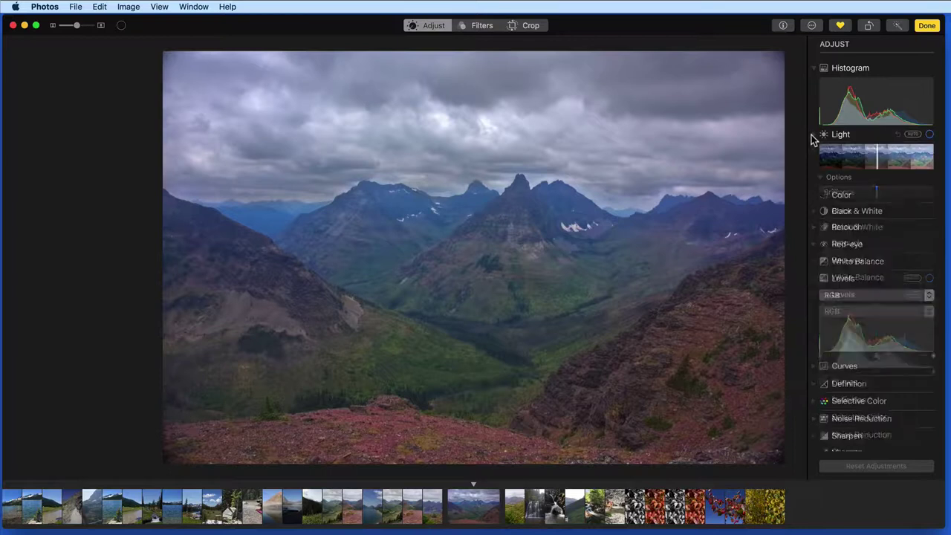
{"action": "left_click", "coordinate": [812, 137]}
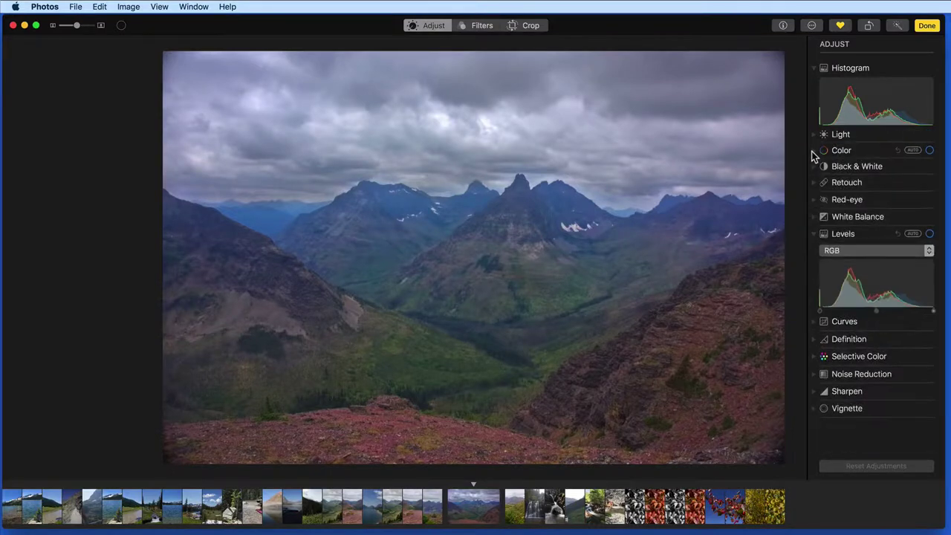
{"action": "left_click", "coordinate": [813, 152]}
{"action": "left_click", "coordinate": [812, 151]}
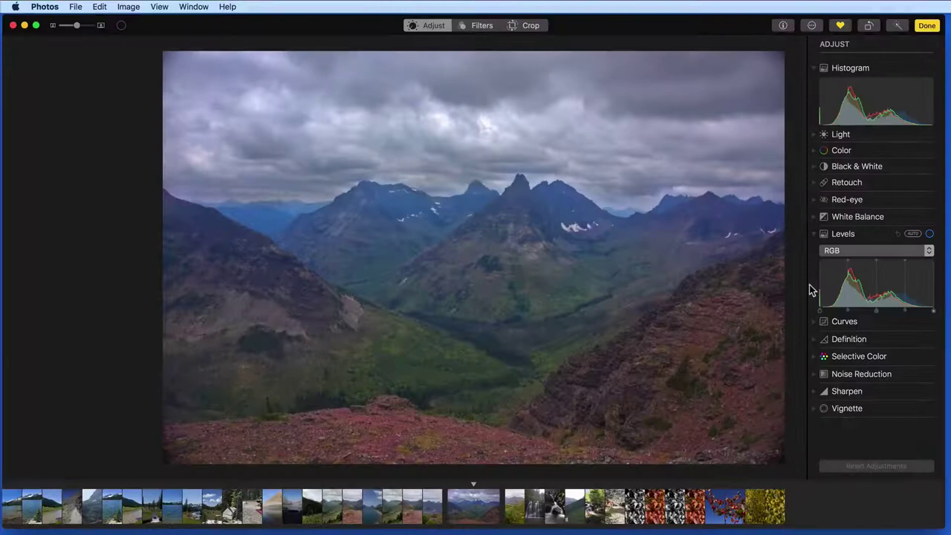
{"action": "left_click", "coordinate": [832, 250]}
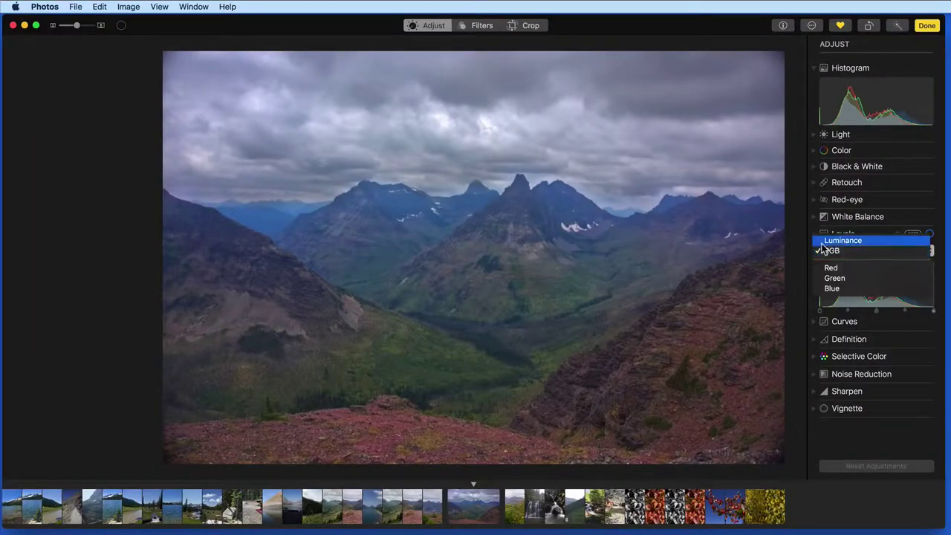
{"action": "left_click", "coordinate": [823, 240]}
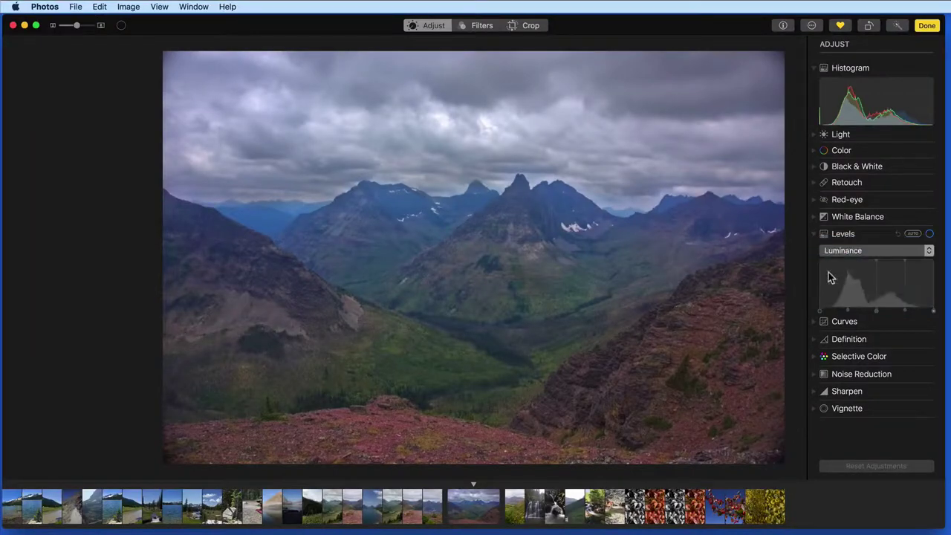
{"action": "left_click", "coordinate": [828, 254]}
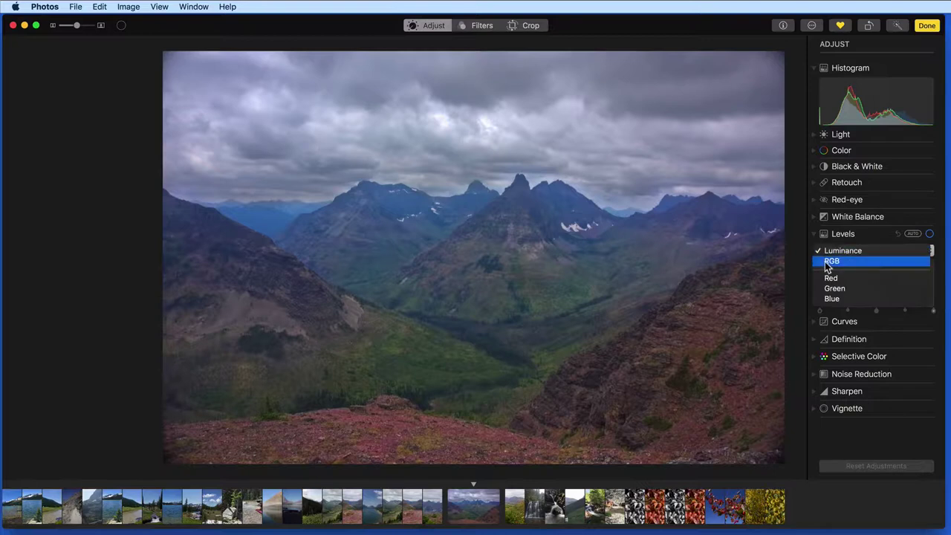
{"action": "left_click", "coordinate": [830, 262]}
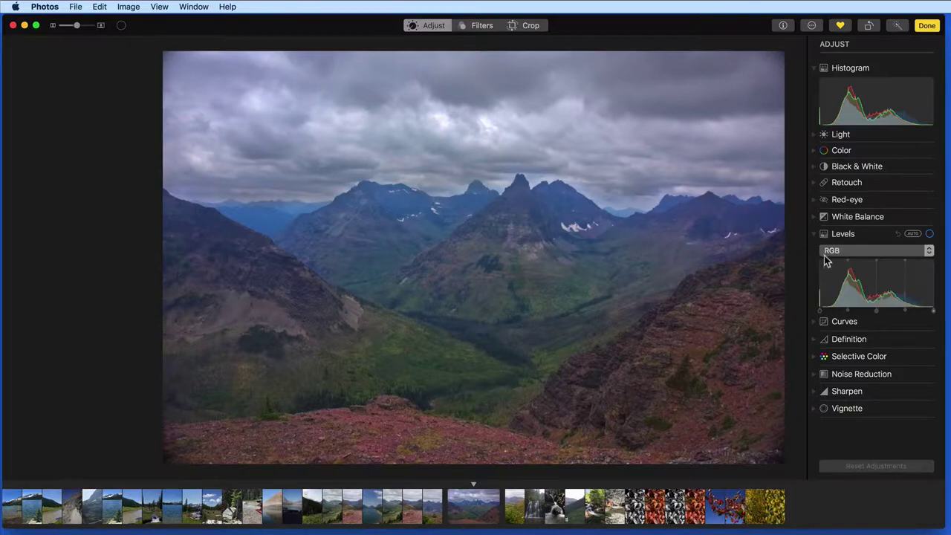
{"action": "left_click", "coordinate": [828, 251]}
{"action": "left_click", "coordinate": [824, 241]}
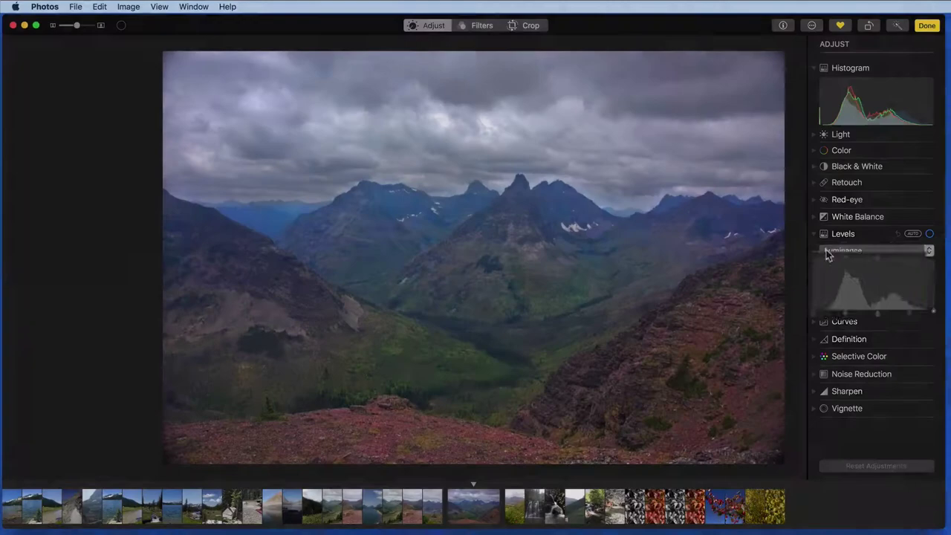
{"action": "left_click", "coordinate": [830, 251]}
{"action": "left_click", "coordinate": [829, 261]}
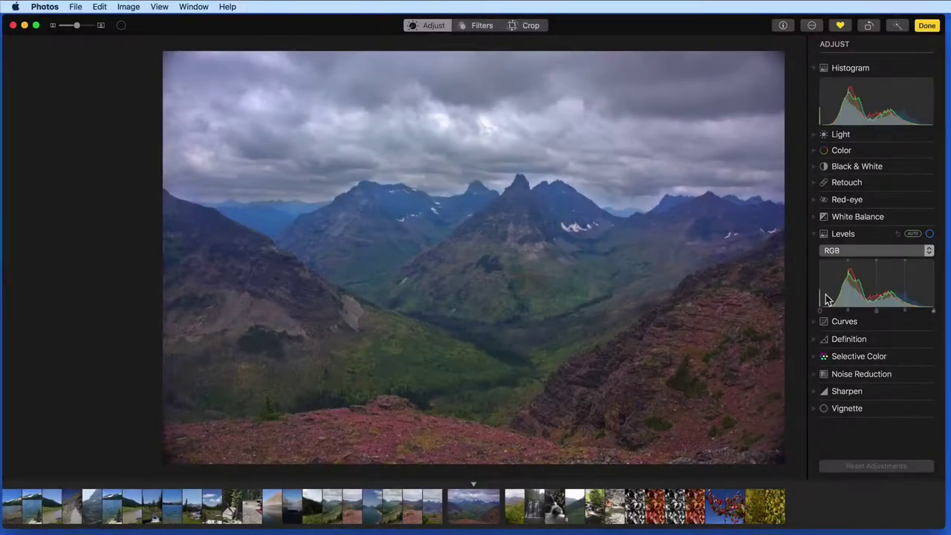
{"action": "left_click", "coordinate": [828, 252]}
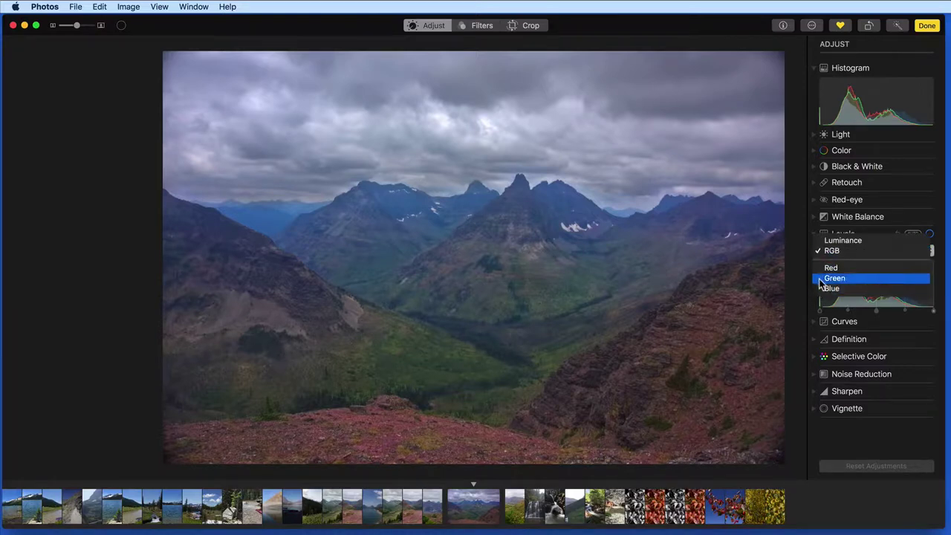
{"action": "left_click", "coordinate": [828, 251]}
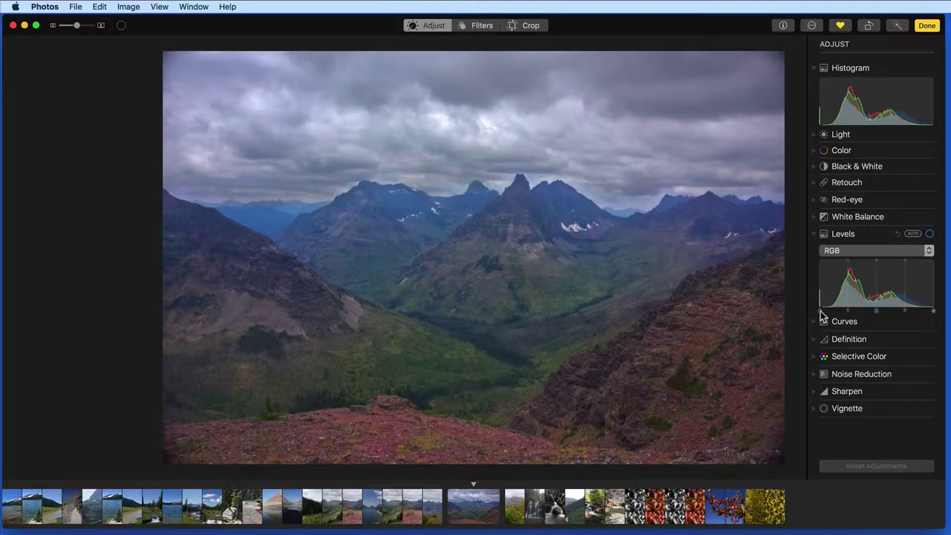
Shift the RGB Levels black, white and midtone points to rebalance the landscape's tones
{"action": "mouse_move", "coordinate": [821, 311]}
{"action": "left_mouse_down"}
{"action": "mouse_move", "coordinate": [879, 312]}
{"action": "mouse_move", "coordinate": [819, 317]}
{"action": "left_mouse_up"}
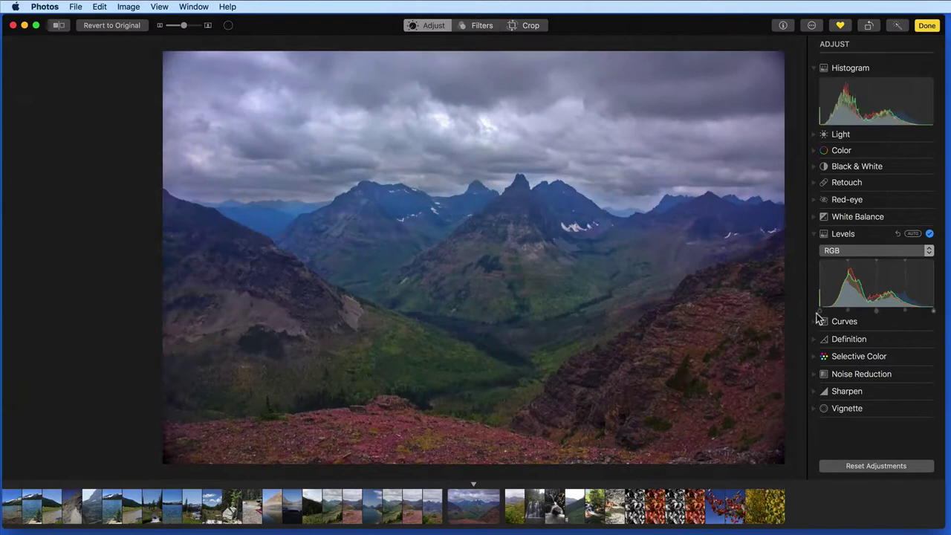
{"action": "left_click_drag", "start_coordinate": [932, 314], "coordinate": [912, 315]}
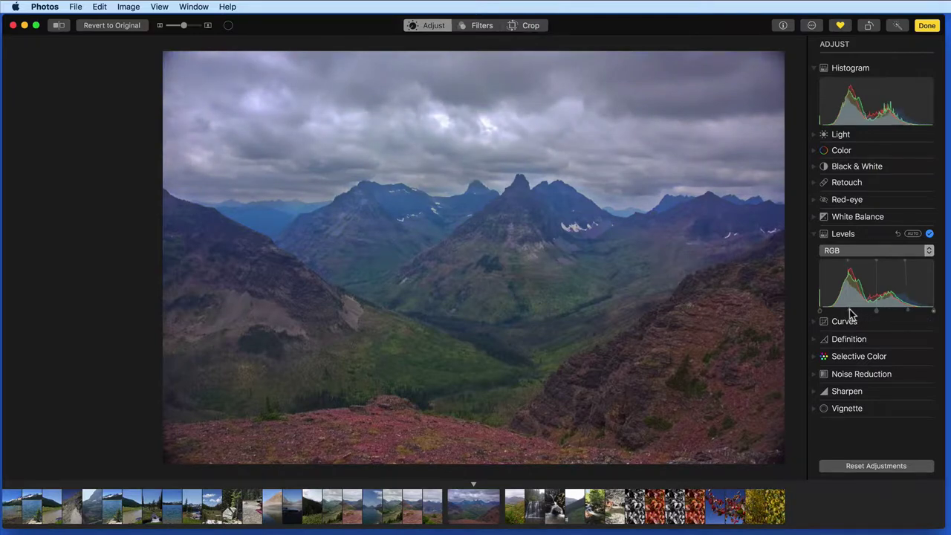
{"action": "mouse_move", "coordinate": [851, 315]}
{"action": "left_mouse_down"}
{"action": "mouse_move", "coordinate": [860, 315]}
{"action": "mouse_move", "coordinate": [836, 318]}
{"action": "mouse_move", "coordinate": [848, 318]}
{"action": "left_mouse_up"}
{"action": "mouse_move", "coordinate": [850, 315]}
{"action": "left_mouse_down"}
{"action": "mouse_move", "coordinate": [837, 317]}
{"action": "mouse_move", "coordinate": [860, 313]}
{"action": "mouse_move", "coordinate": [850, 315]}
{"action": "left_mouse_up"}
{"action": "mouse_move", "coordinate": [907, 314]}
{"action": "left_mouse_down"}
{"action": "mouse_move", "coordinate": [891, 312]}
{"action": "mouse_move", "coordinate": [916, 312]}
{"action": "mouse_move", "coordinate": [905, 315]}
{"action": "left_mouse_up"}
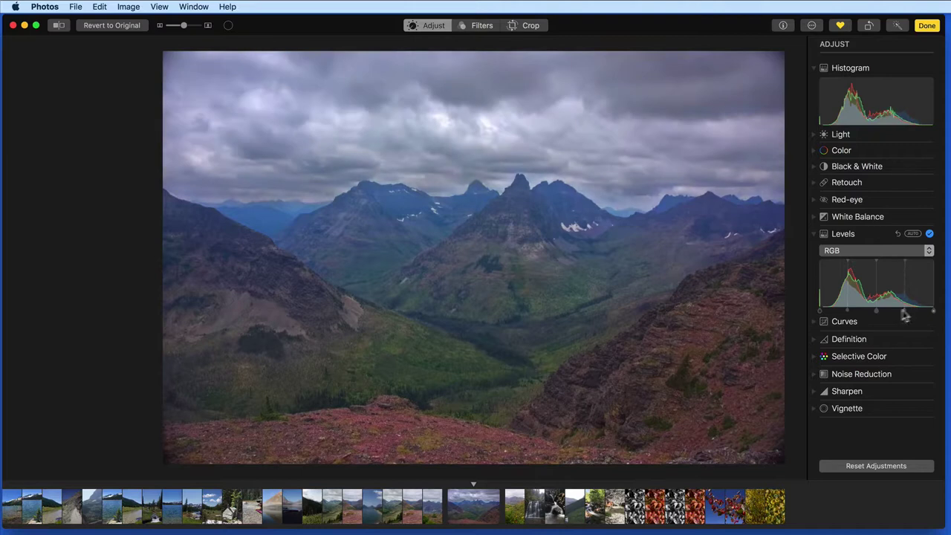
{"action": "mouse_move", "coordinate": [878, 317]}
{"action": "left_mouse_down"}
{"action": "mouse_move", "coordinate": [855, 318]}
{"action": "mouse_move", "coordinate": [913, 312]}
{"action": "mouse_move", "coordinate": [875, 315]}
{"action": "left_mouse_up"}
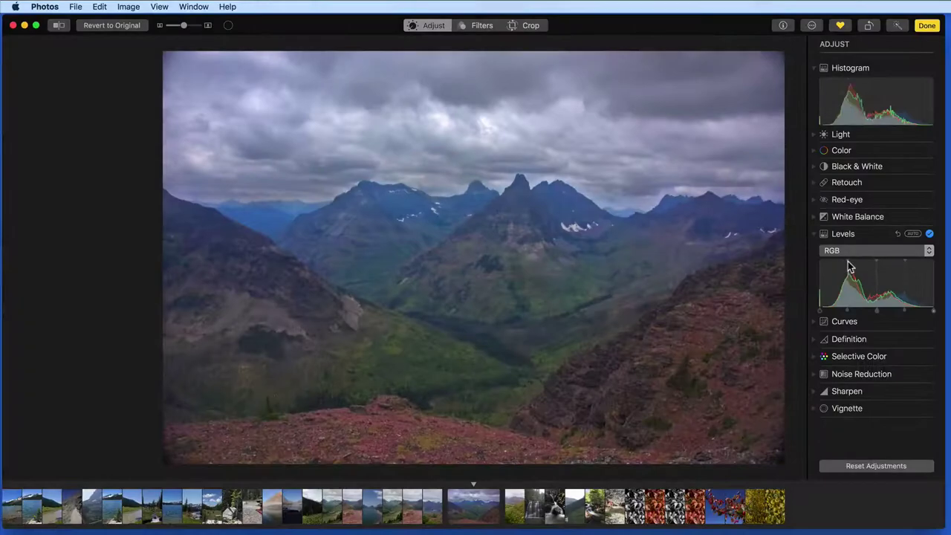
Refine the RGB black, white and quarter-tone points for deeper shadows and darker storm clouds
{"action": "left_click_drag", "start_coordinate": [850, 261], "coordinate": [906, 266]}
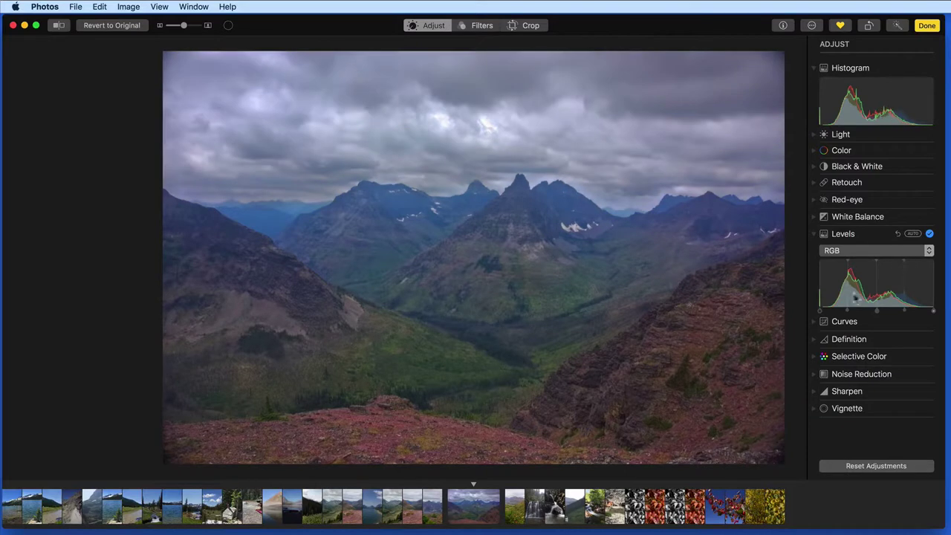
{"action": "left_click_drag", "start_coordinate": [822, 312], "coordinate": [826, 327]}
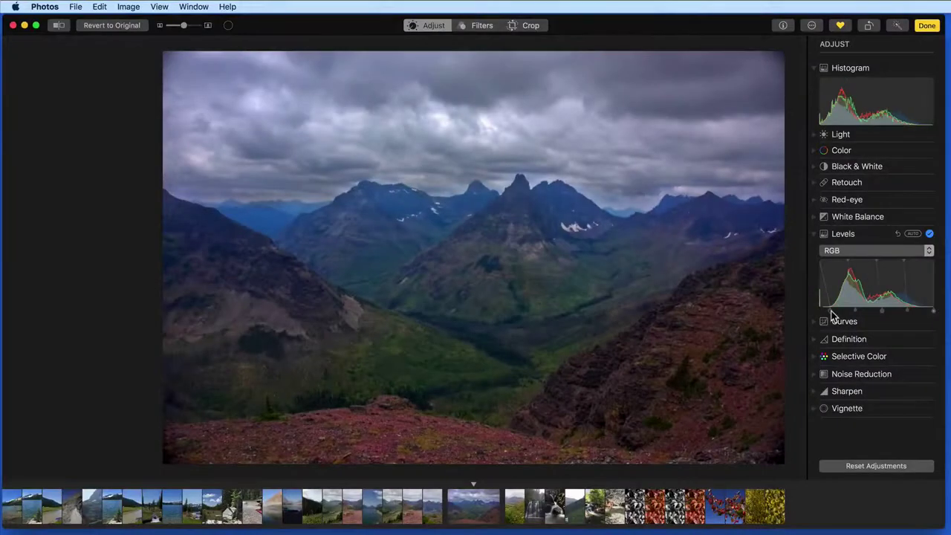
{"action": "left_click_drag", "start_coordinate": [933, 315], "coordinate": [895, 314]}
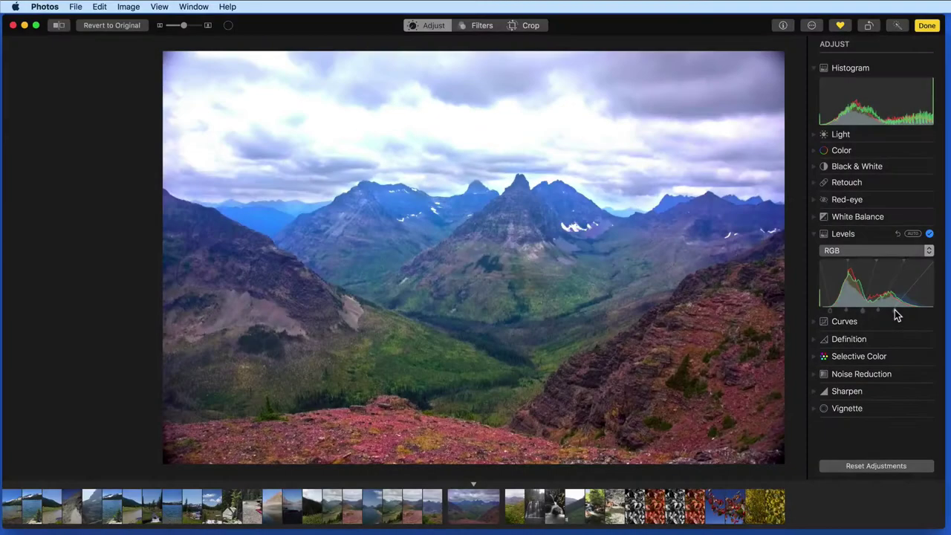
{"action": "left_click_drag", "start_coordinate": [895, 311], "coordinate": [927, 309]}
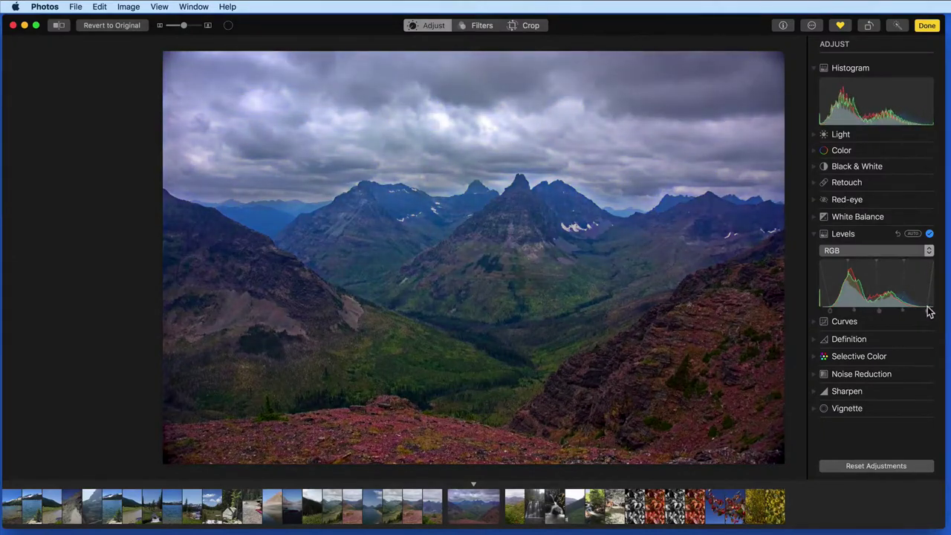
{"action": "left_click_drag", "start_coordinate": [854, 311], "coordinate": [900, 314]}
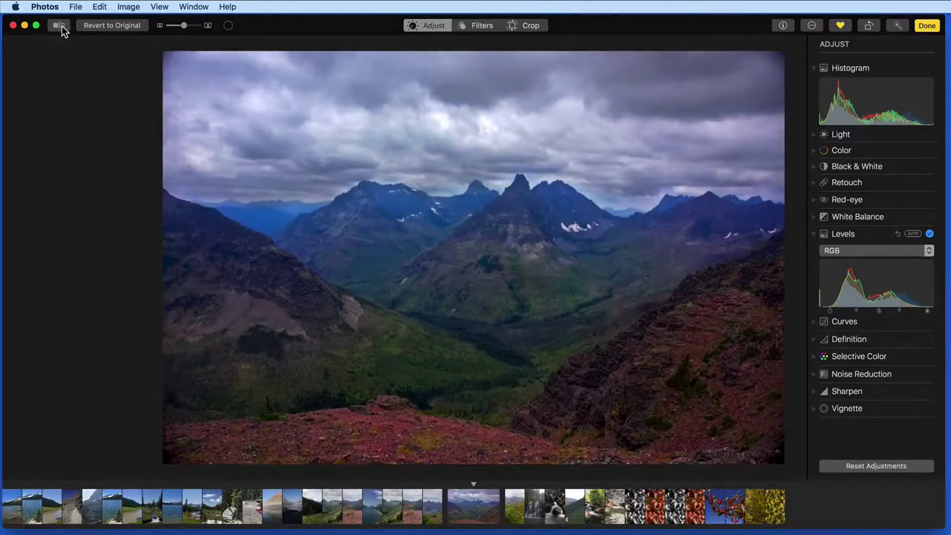
Compare the edit with the original, then switch Levels to the Red channel
{"action": "left_click", "coordinate": [61, 27]}
{"action": "left_click", "coordinate": [61, 27]}
{"action": "left_click", "coordinate": [61, 27]}
{"action": "left_click", "coordinate": [866, 249]}
{"action": "left_click", "coordinate": [862, 268]}
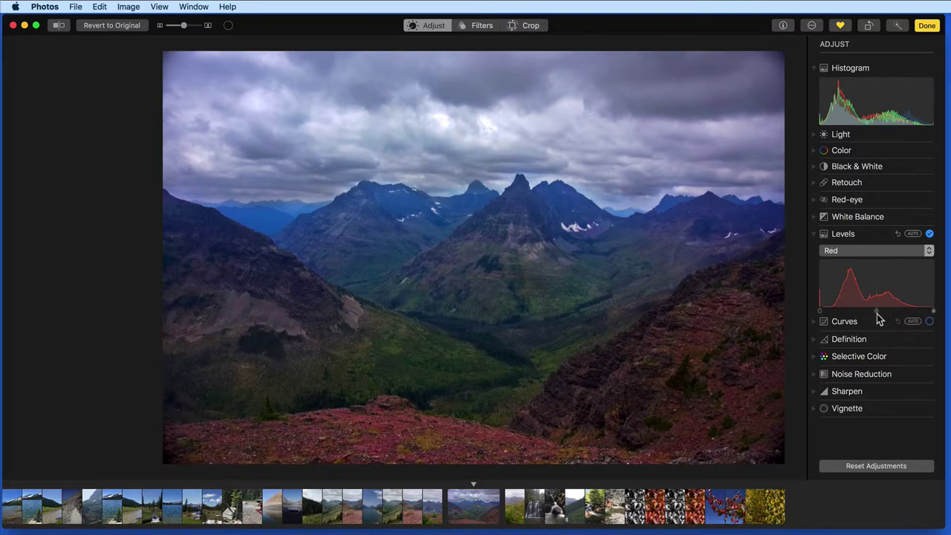
Ease the red midtones, then lift the Green channel Levels for greener valley vegetation
{"action": "left_click_drag", "start_coordinate": [876, 313], "coordinate": [857, 318]}
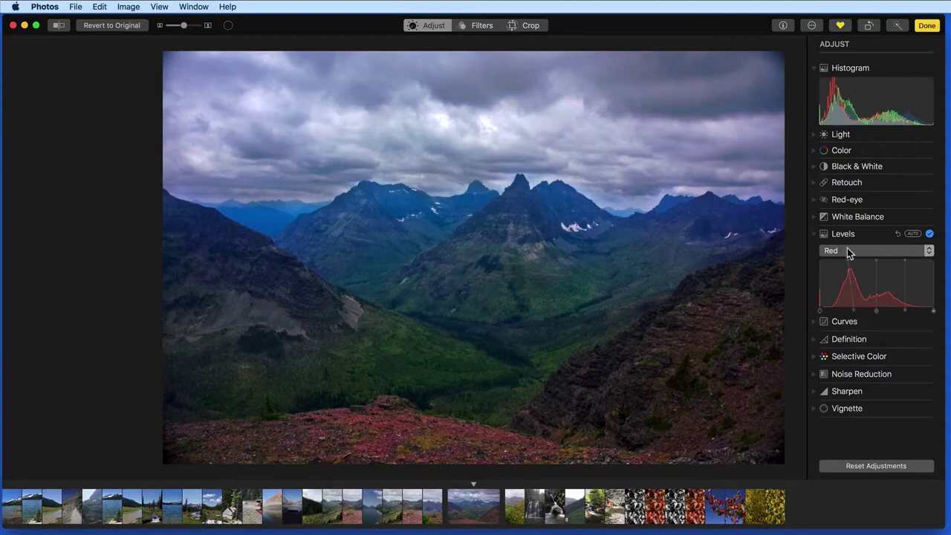
{"action": "left_click", "coordinate": [849, 250]}
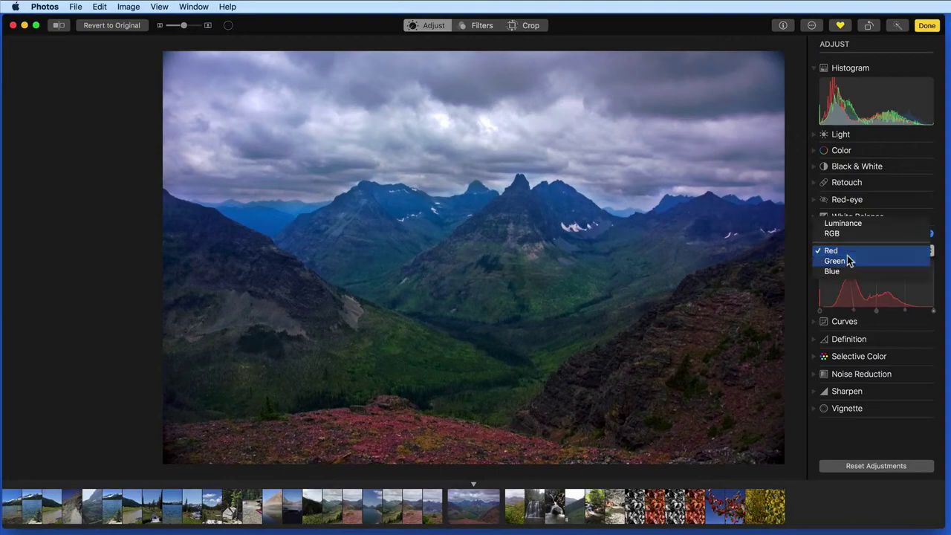
{"action": "left_click", "coordinate": [849, 261]}
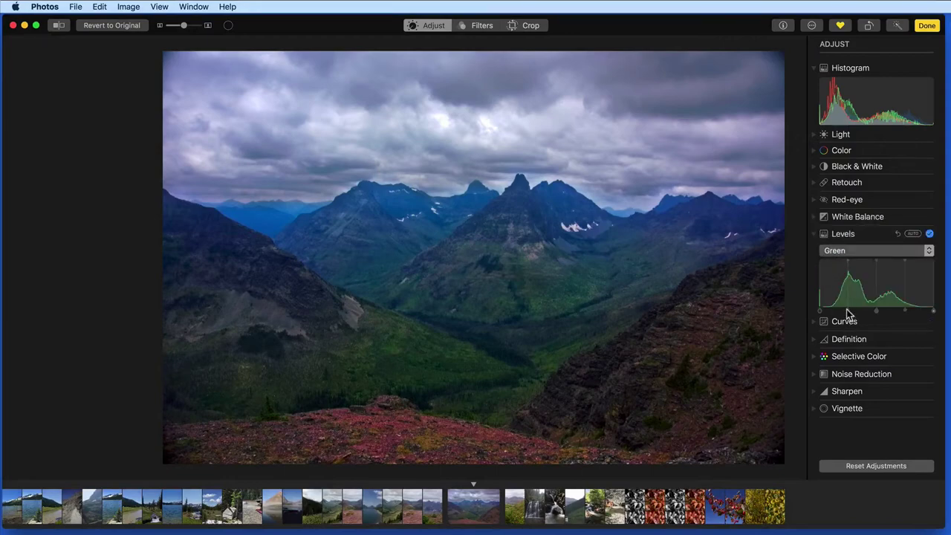
{"action": "left_click_drag", "start_coordinate": [848, 312], "coordinate": [843, 312]}
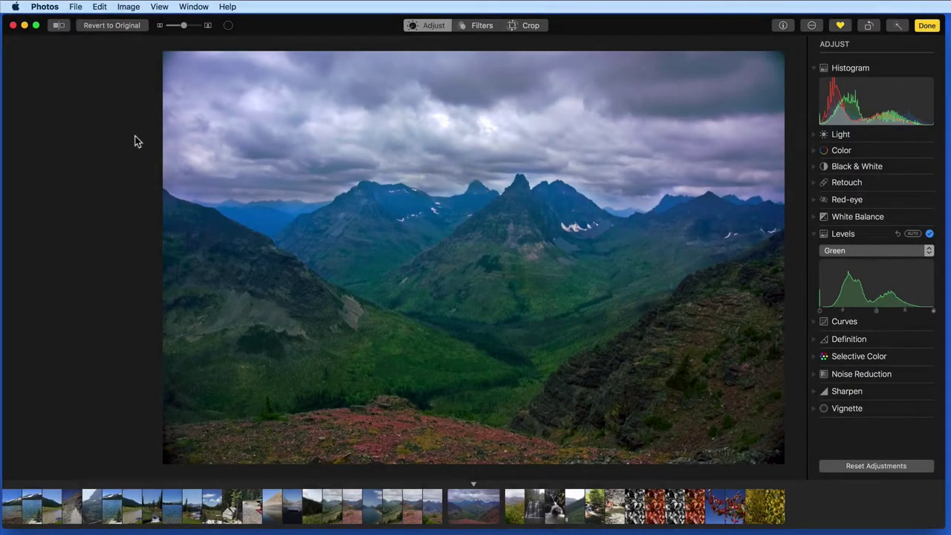
Compare the greener edited photo against the original
{"action": "left_click", "coordinate": [59, 26]}
{"action": "left_click", "coordinate": [60, 27]}
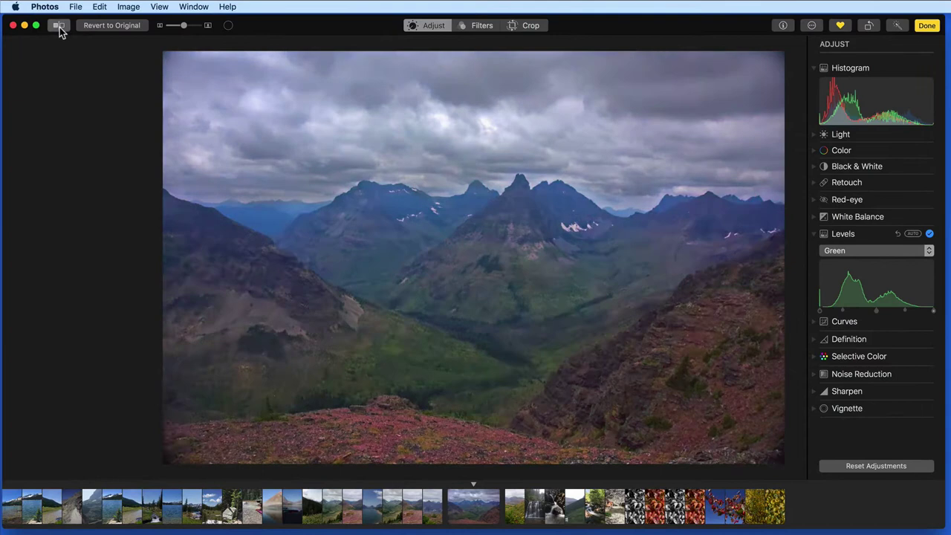
{"action": "left_click", "coordinate": [59, 27]}
{"action": "left_click", "coordinate": [59, 27]}
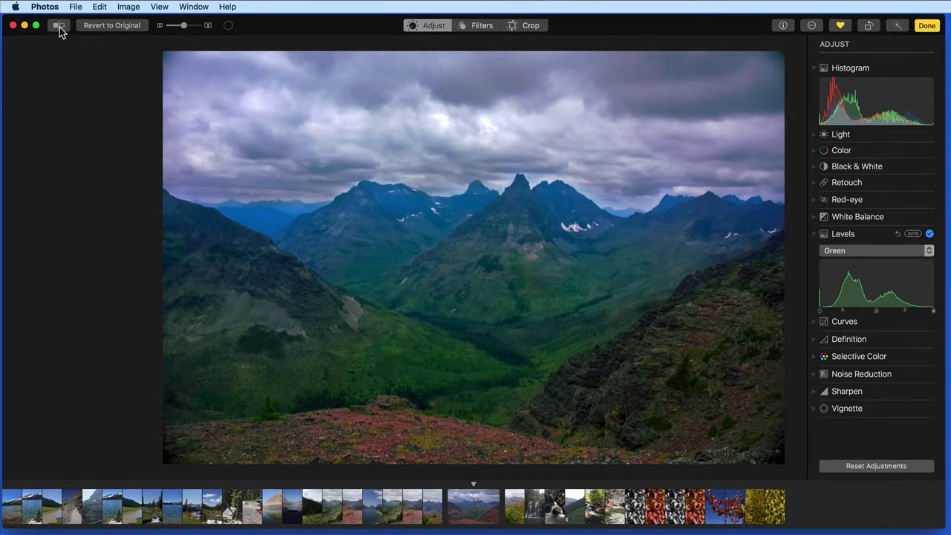
Return Levels to the RGB channel, nudge its midtone slightly, and recheck against the original
{"action": "left_click", "coordinate": [865, 252]}
{"action": "left_click", "coordinate": [861, 224]}
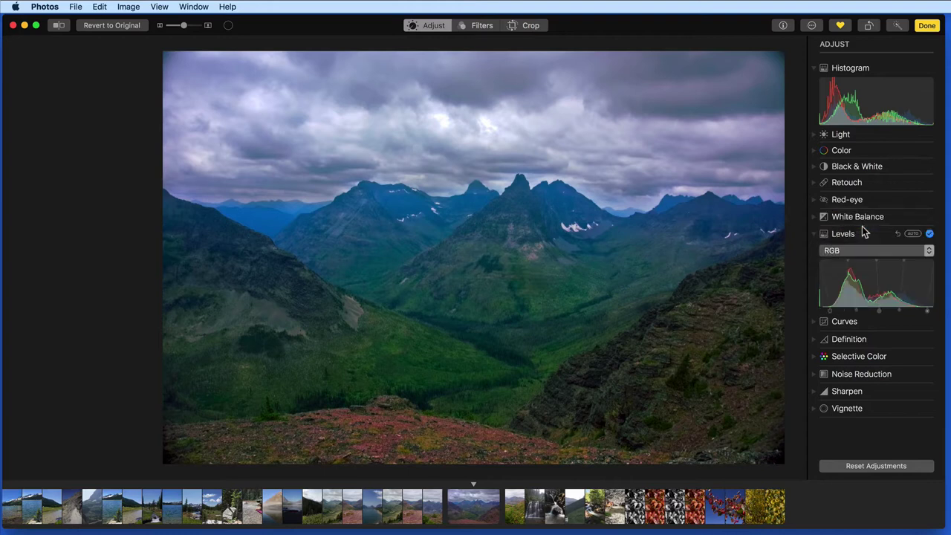
{"action": "left_click_drag", "start_coordinate": [880, 315], "coordinate": [883, 317]}
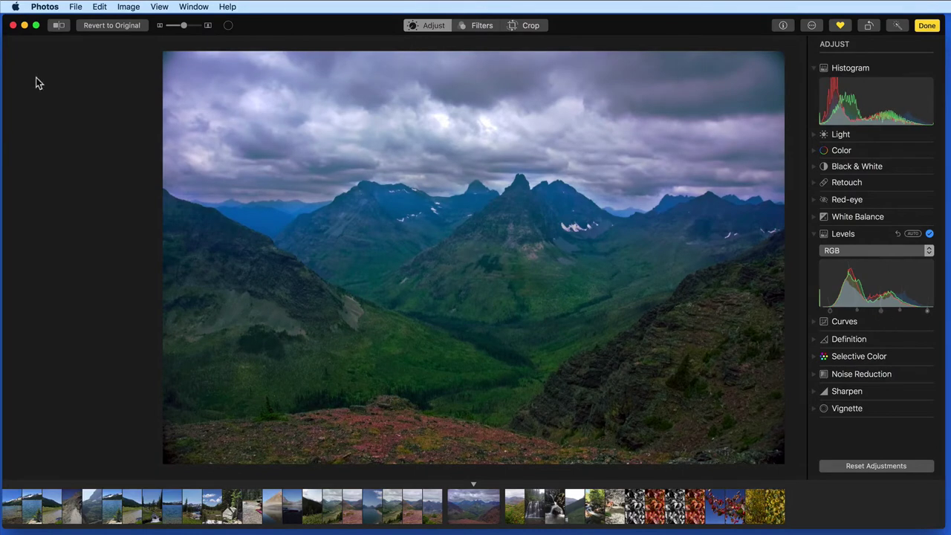
{"action": "left_click", "coordinate": [61, 27]}
{"action": "left_click", "coordinate": [61, 26]}
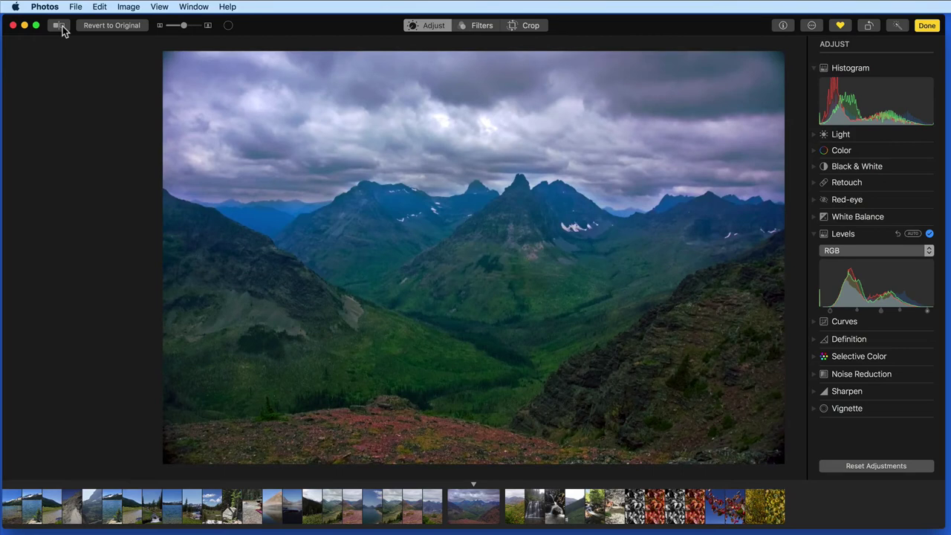